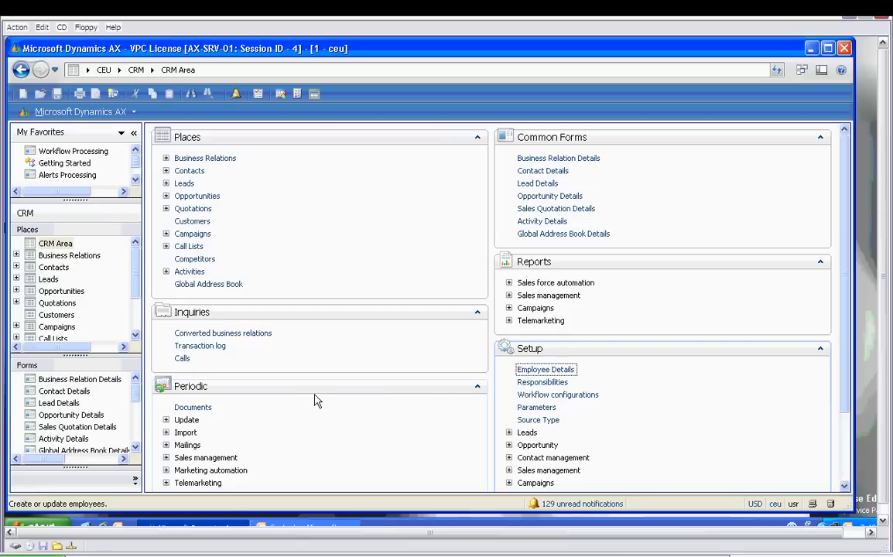
# Step: Bring up the CRM Contacts list page from the Places pane
pyautogui.click(51, 268)
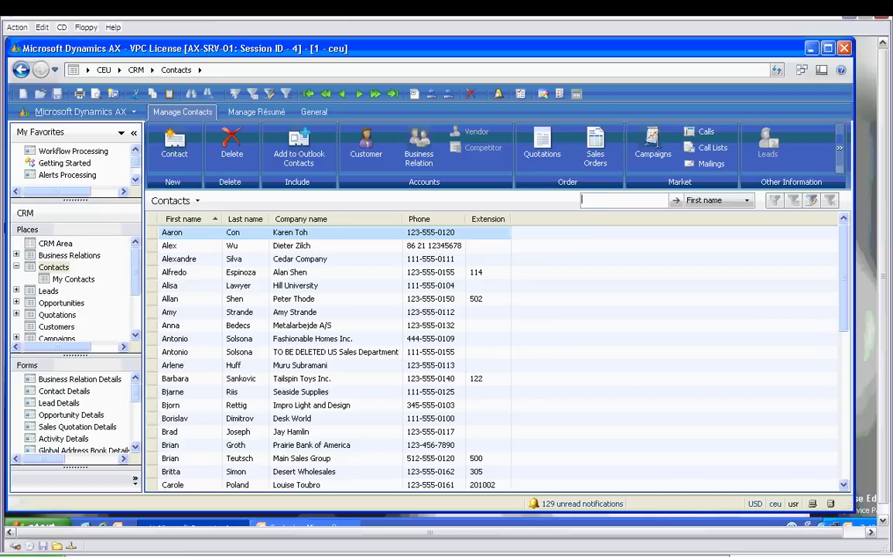
# Step: Switch to the Human Resources area and bring up the Employee details form
pyautogui.click(16, 267)
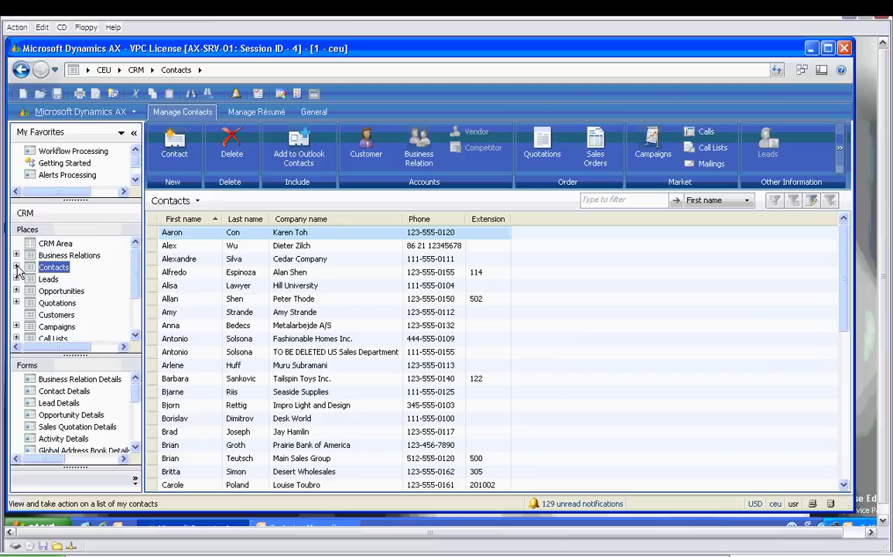
pyautogui.scroll(-2, 124, 255)
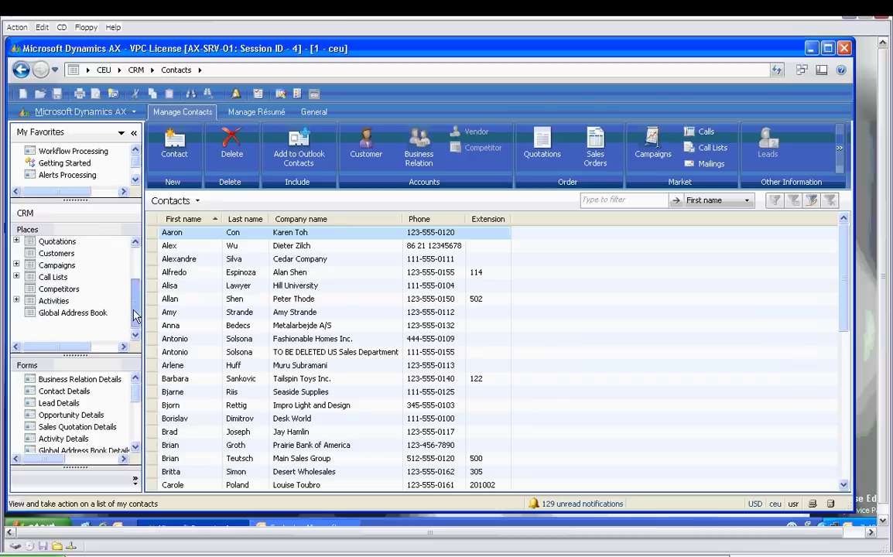
pyautogui.click(134, 479)
pyautogui.click(195, 336)
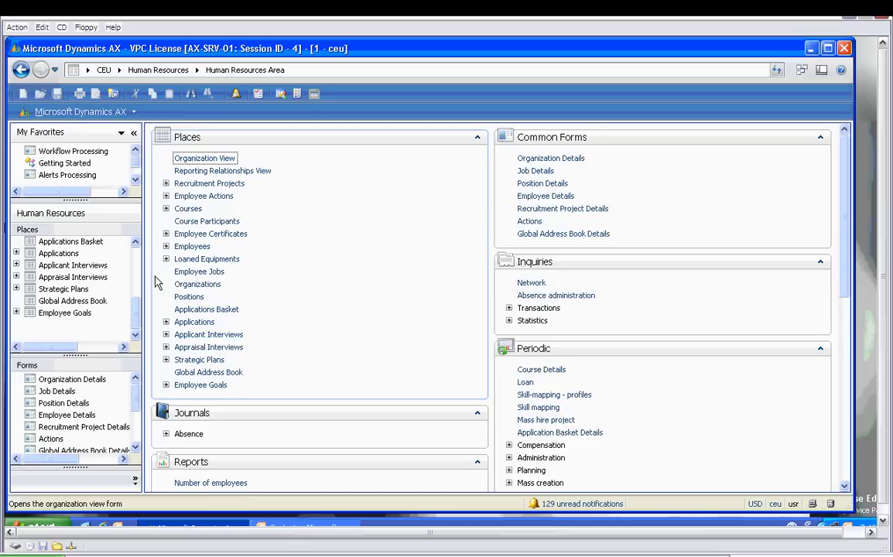
pyautogui.click(560, 197)
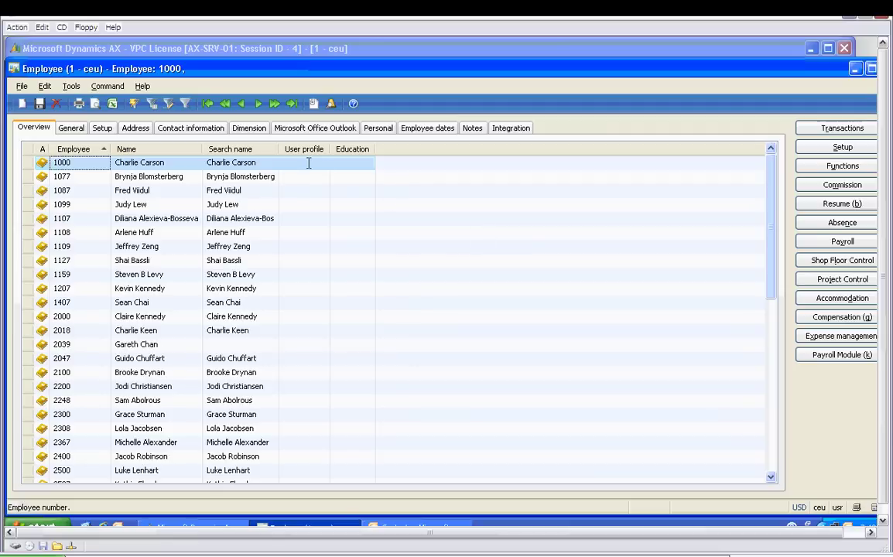
# Step: Sort employees by name, review the Admin employee's e-mail contact information, then close the form
pyautogui.click(190, 129)
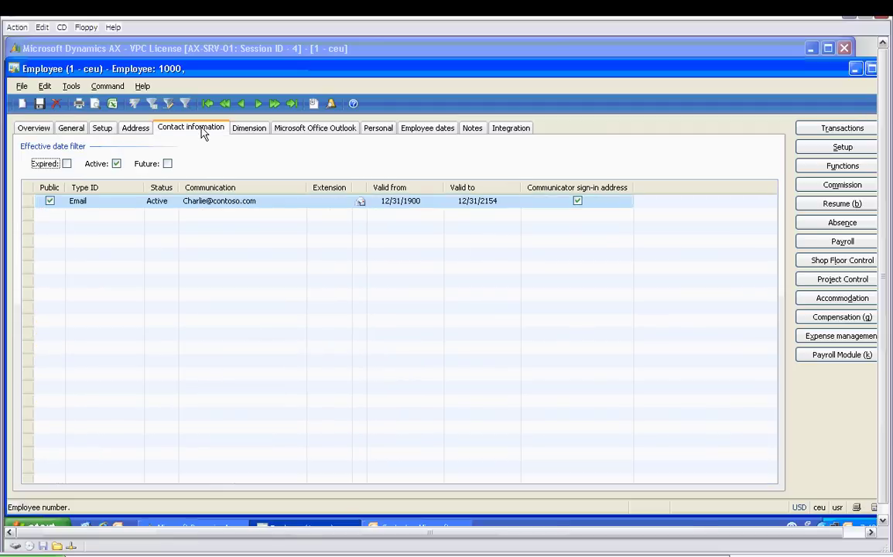
pyautogui.click(33, 129)
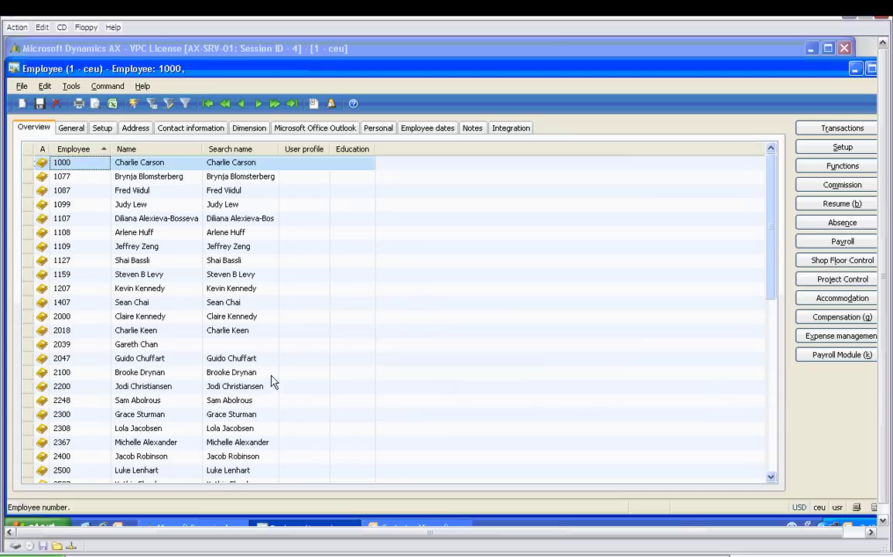
pyautogui.click(160, 152)
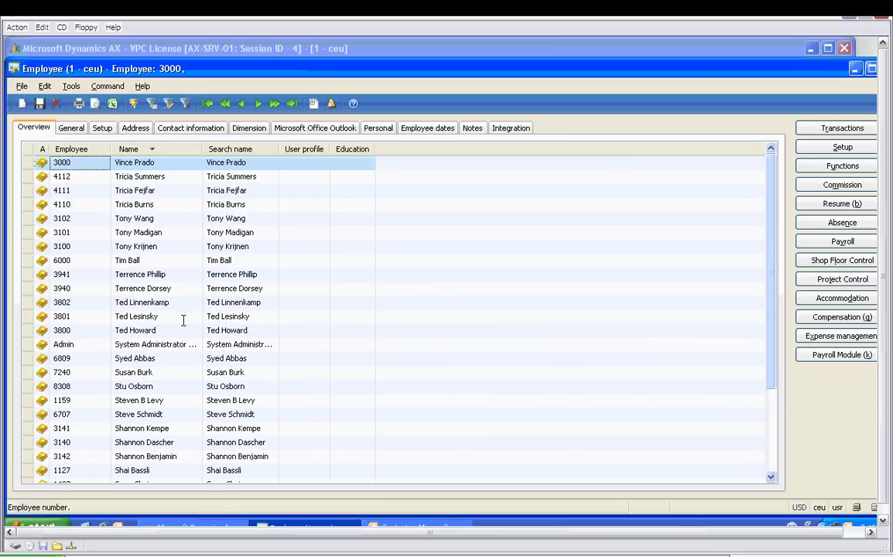
pyautogui.click(176, 344)
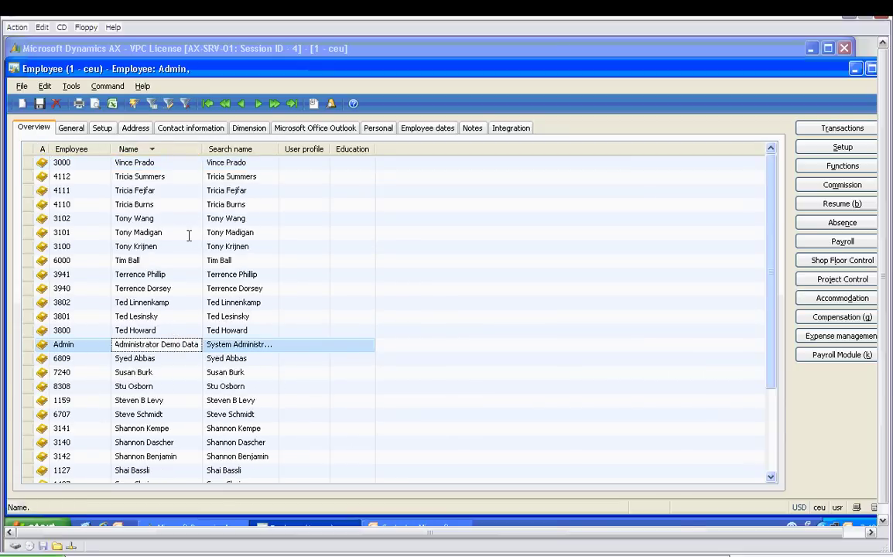
pyautogui.click(202, 133)
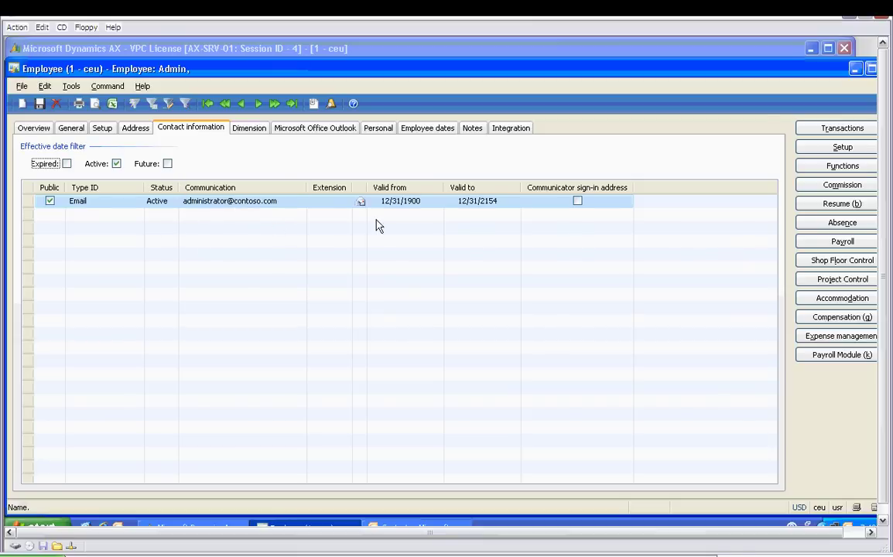
pyautogui.moveTo(782, 72); pyautogui.dragTo(757, 76)
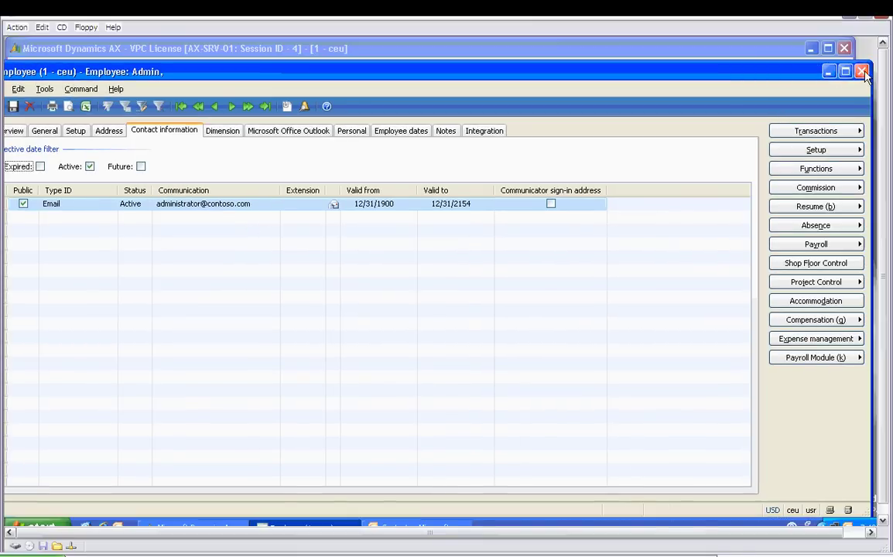
pyautogui.click(863, 72)
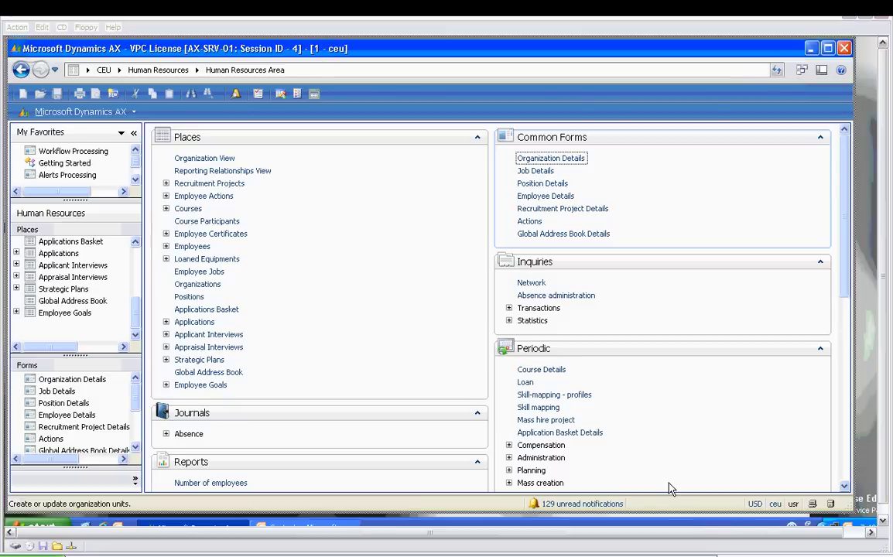
# Step: In the CRM area, launch the Microsoft Office Outlook Setup Wizard under Setup
pyautogui.moveTo(670, 488); pyautogui.dragTo(865, 490)
pyautogui.click(123, 475)
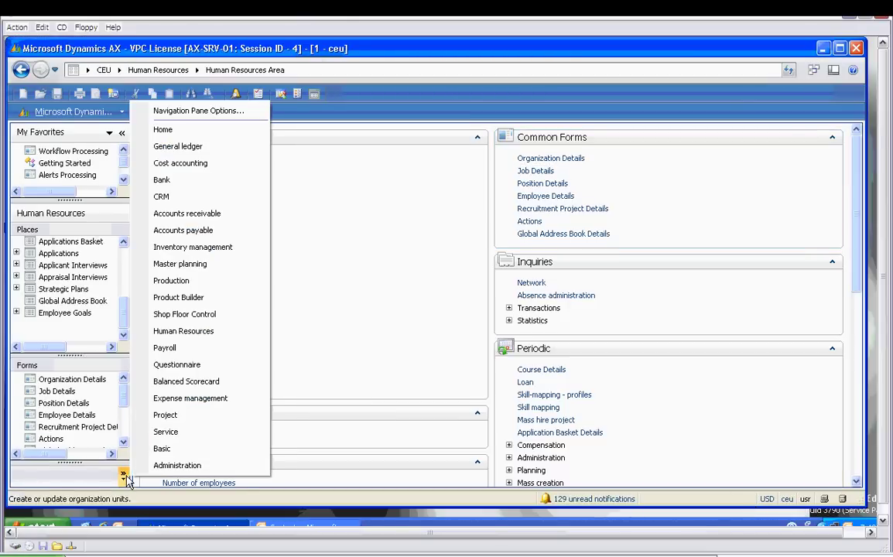
pyautogui.click(162, 196)
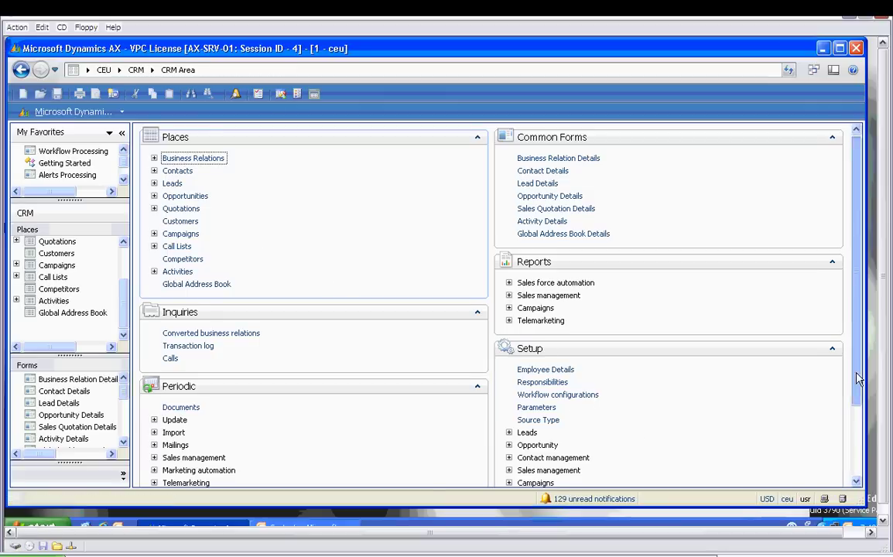
pyautogui.moveTo(857, 377); pyautogui.dragTo(857, 468)
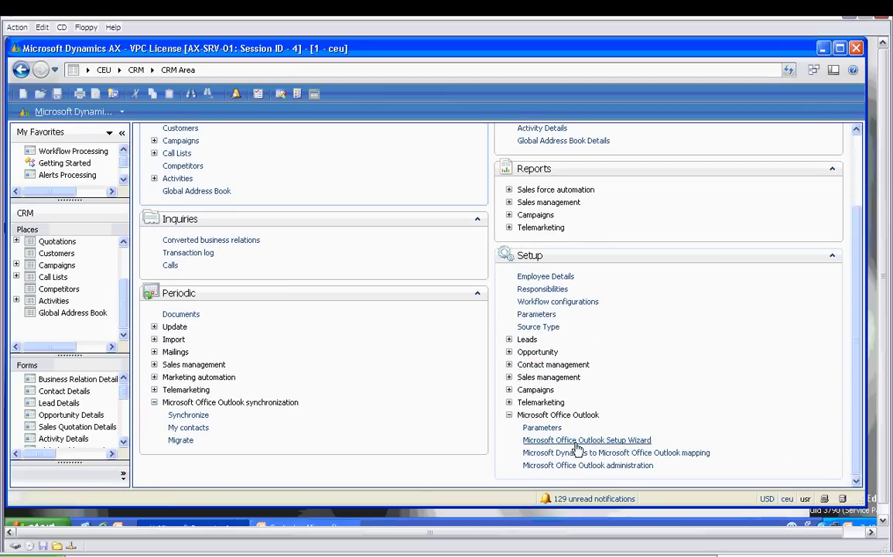
pyautogui.click(534, 440)
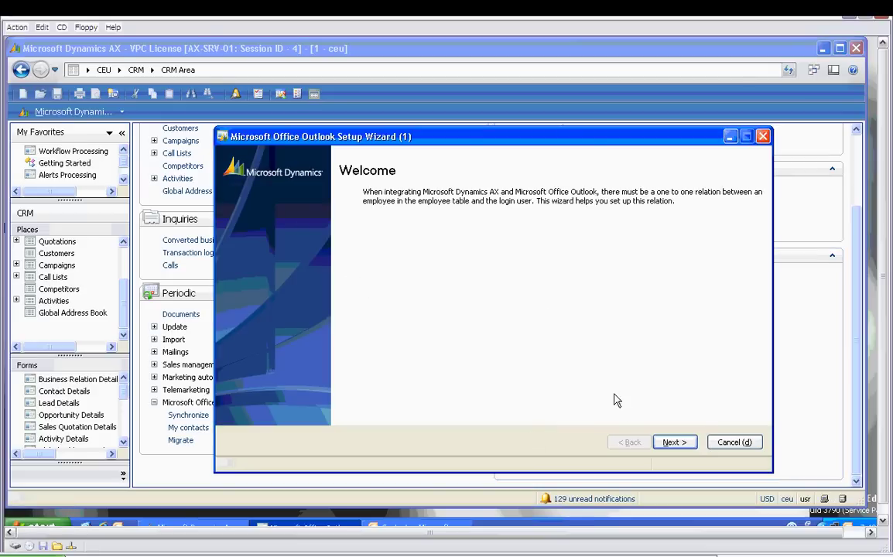
# Step: Move past the Welcome and Employee setup pages, keeping Admin as employee and user ID
pyautogui.click(675, 442)
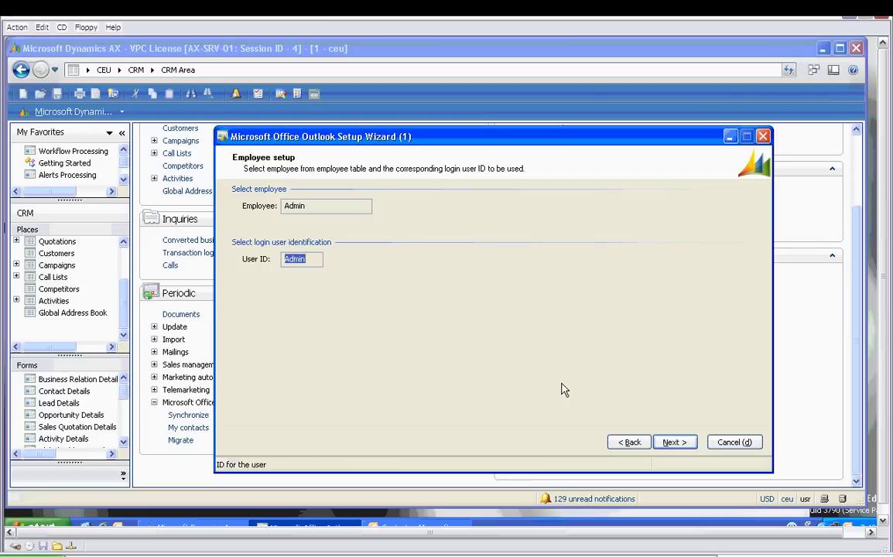
pyautogui.click(673, 443)
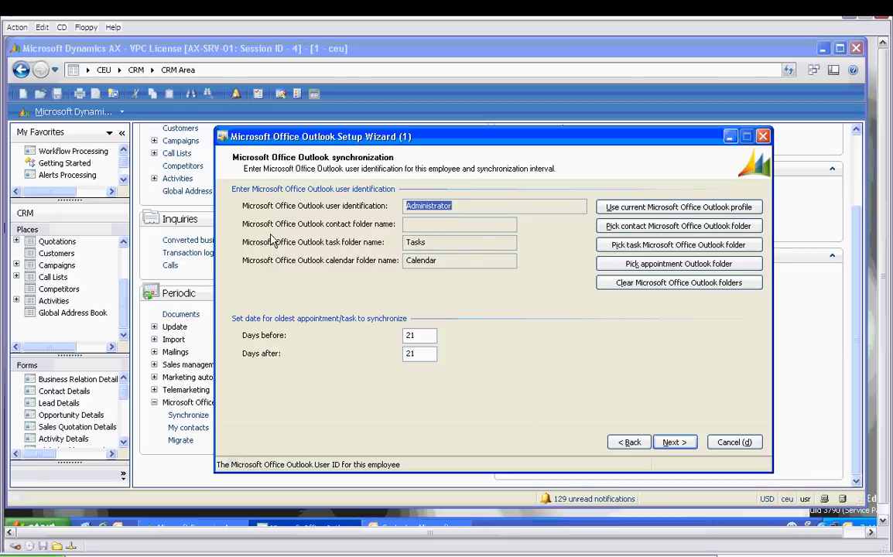
# Step: Set the Outlook contact folder to Contacts and finish the setup wizard
pyautogui.click(633, 226)
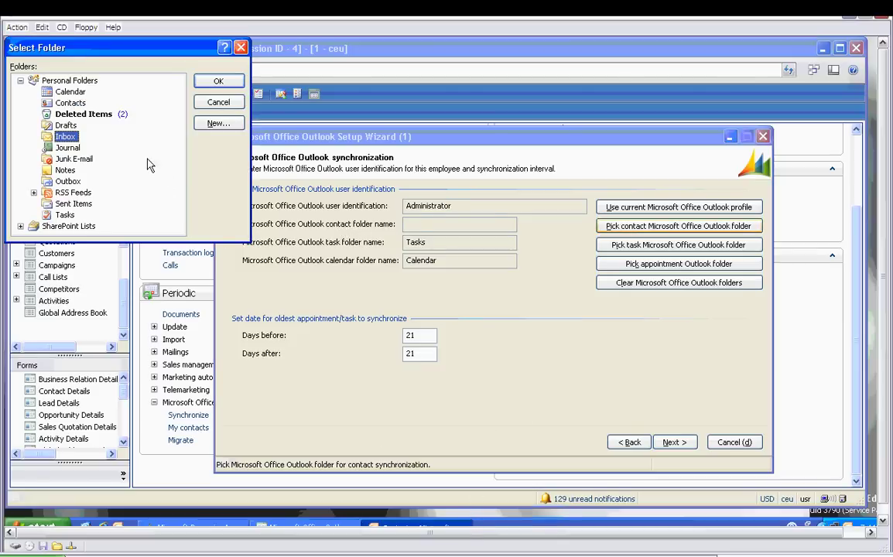
pyautogui.click(80, 104)
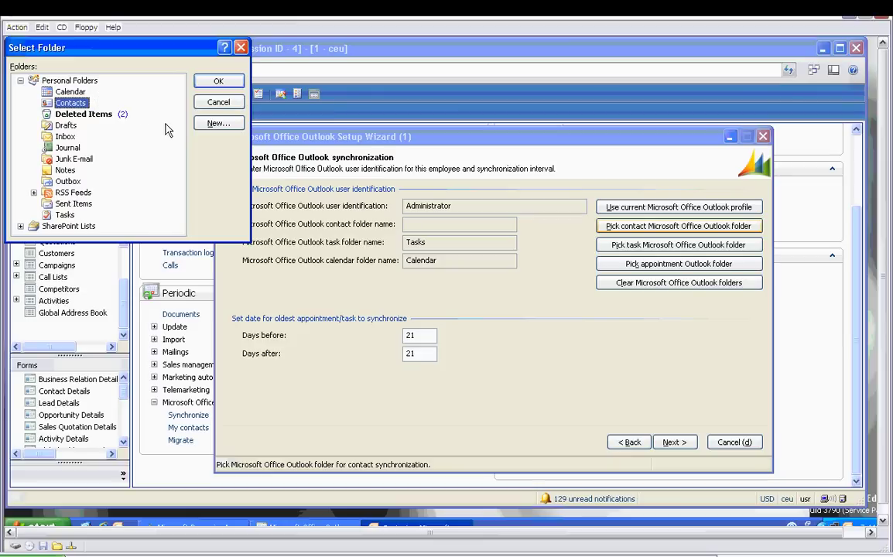
pyautogui.click(219, 82)
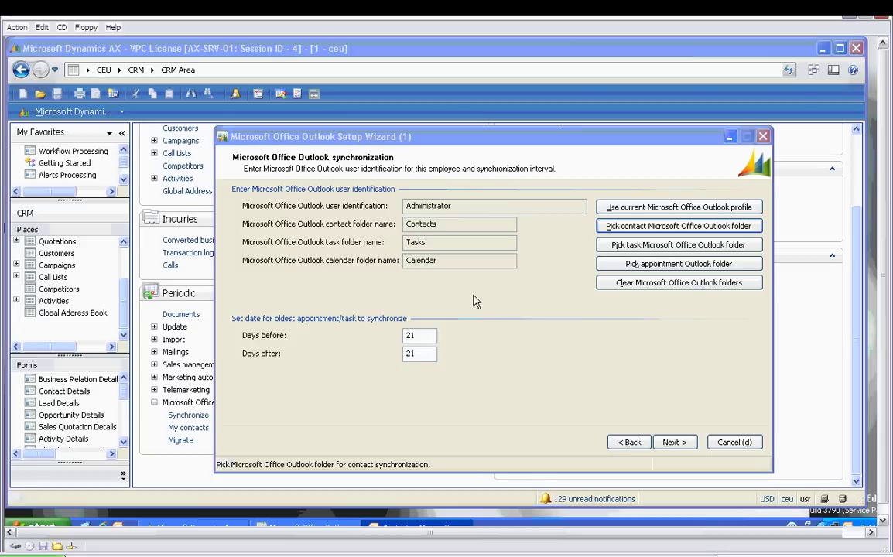
pyautogui.click(674, 443)
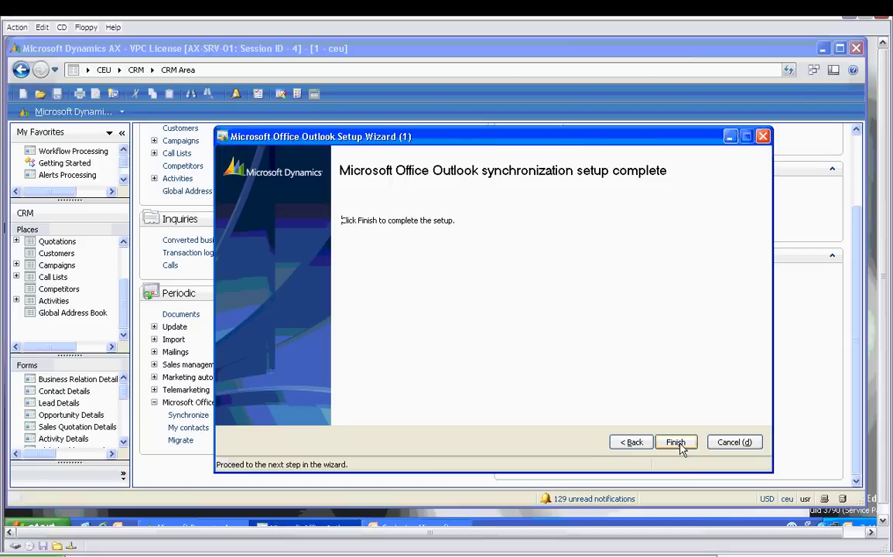
pyautogui.click(676, 442)
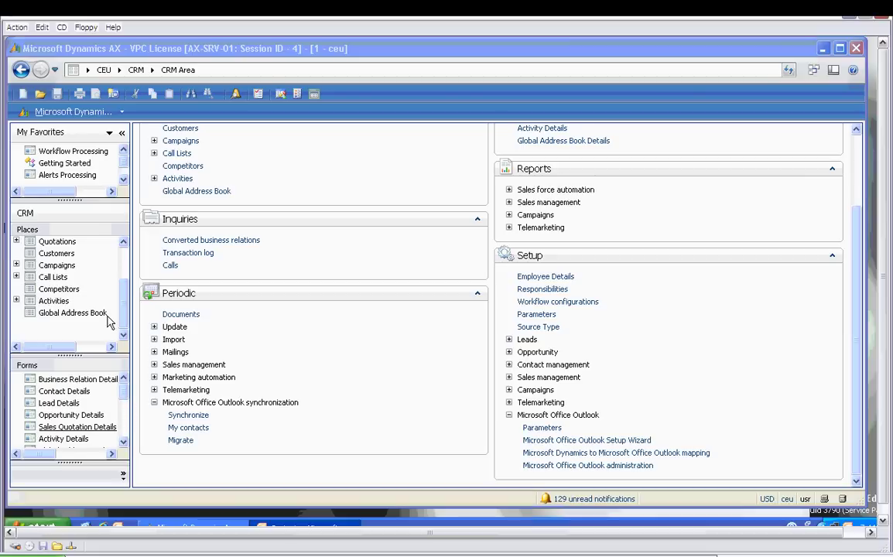
# Step: Add a selected contact from the Contacts list to My contacts, then return to the CRM area
pyautogui.click(122, 279)
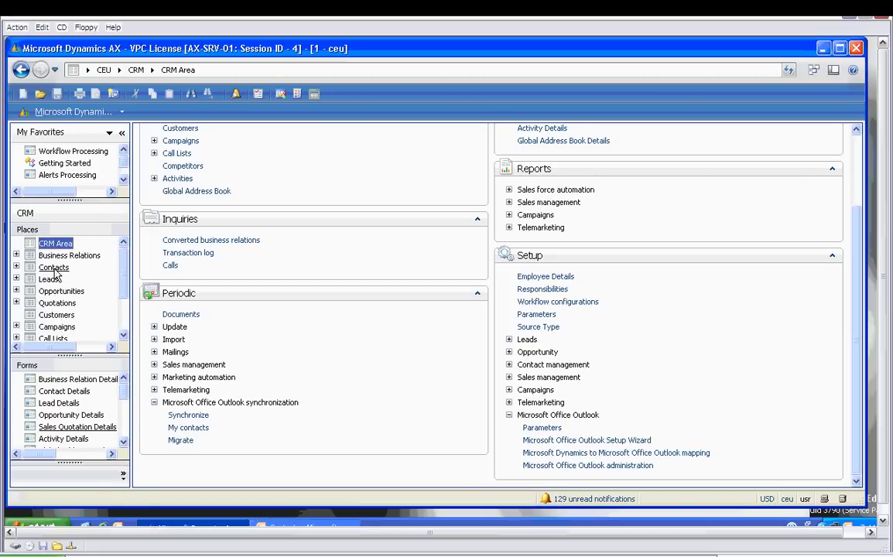
pyautogui.click(54, 267)
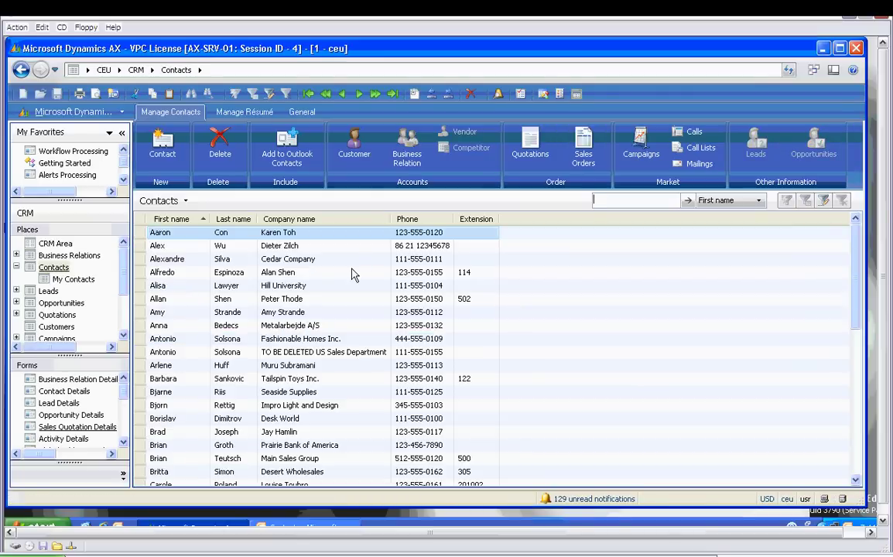
pyautogui.moveTo(856, 278); pyautogui.dragTo(860, 390)
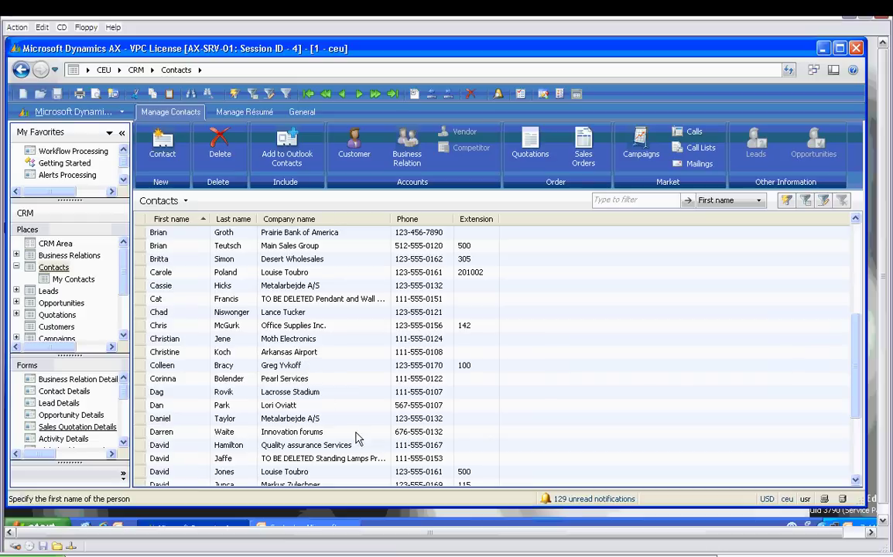
pyautogui.click(362, 406)
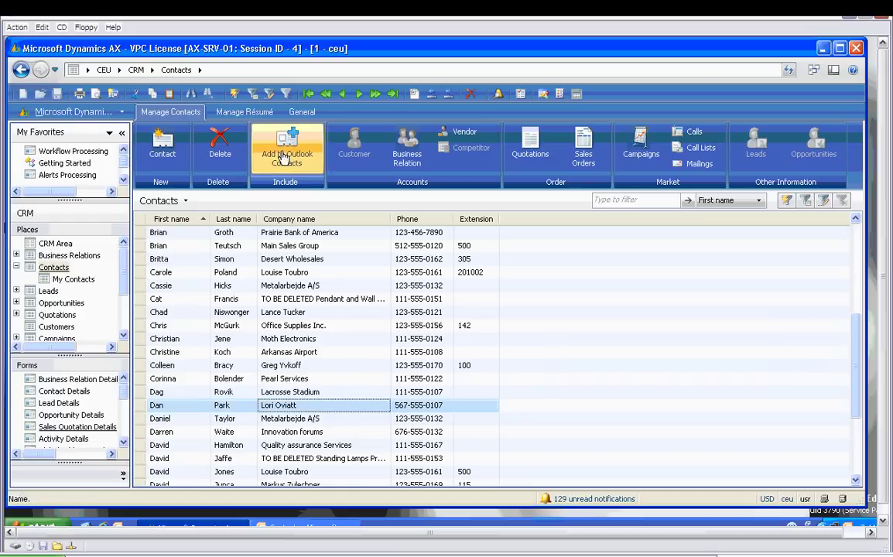
pyautogui.click(272, 171)
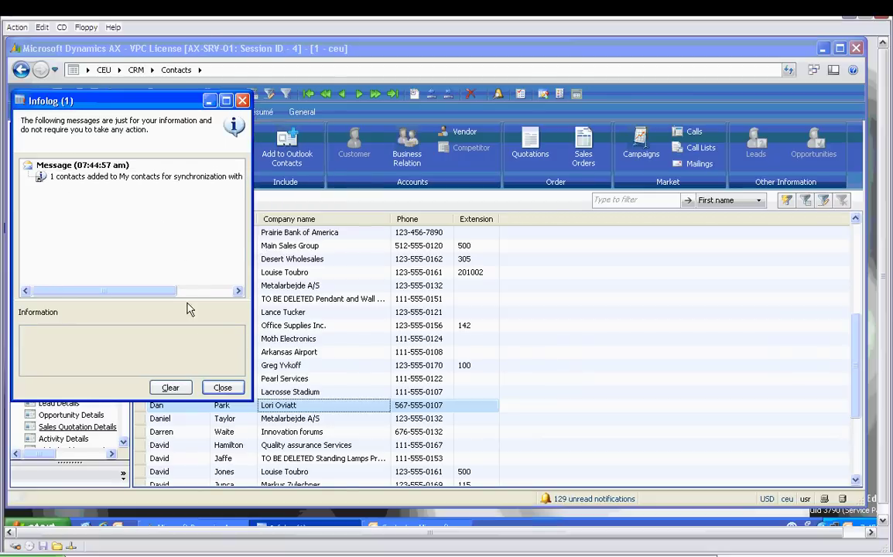
pyautogui.click(223, 388)
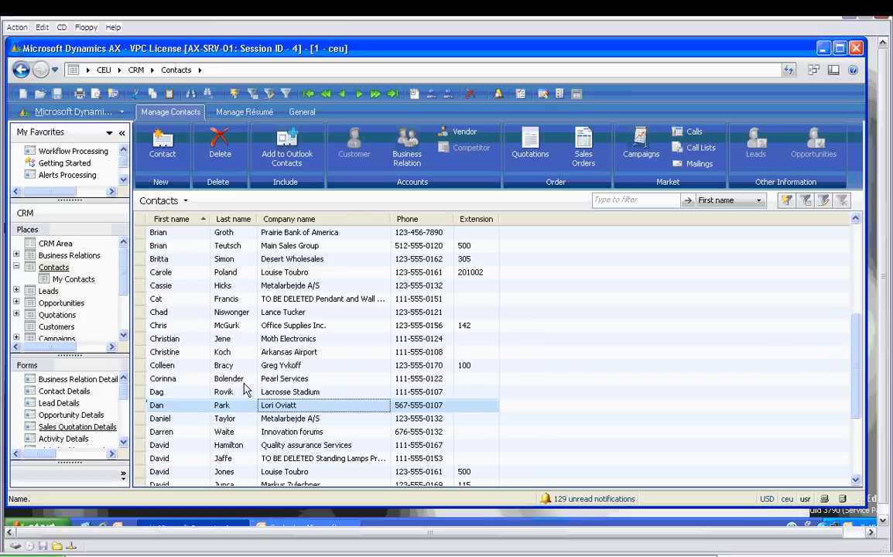
pyautogui.click(16, 267)
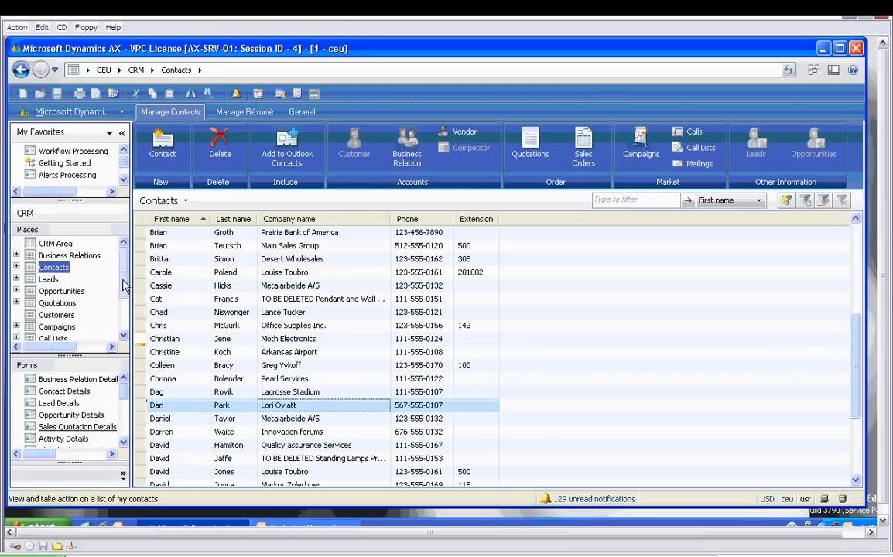
pyautogui.click(55, 243)
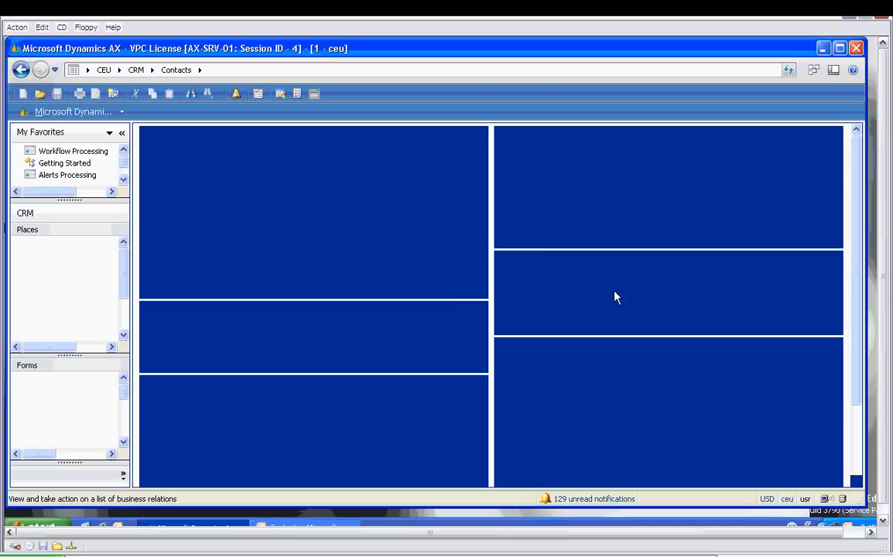
# Step: Start Outlook synchronization with Contacts, Tasks and Appointments checked for 4/28/2009 to 6/9/2009
pyautogui.scroll(-3, 857, 254)
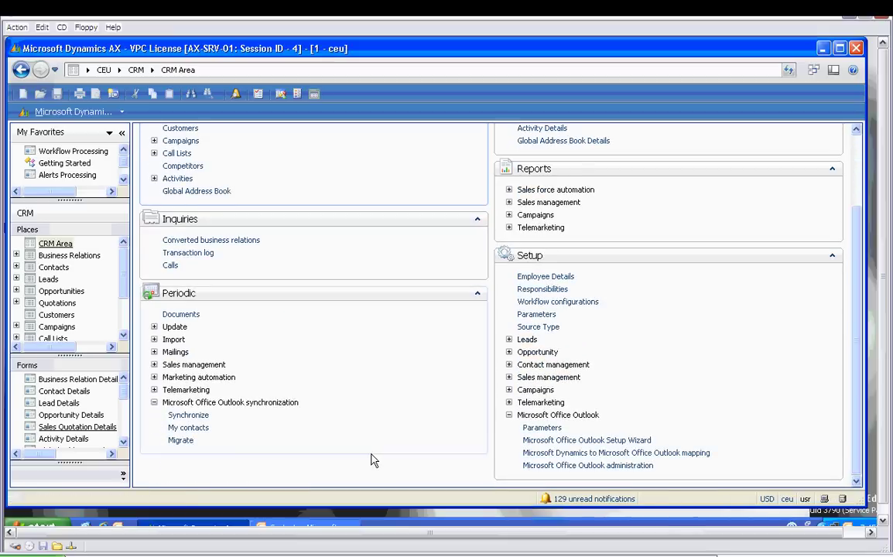
pyautogui.click(193, 416)
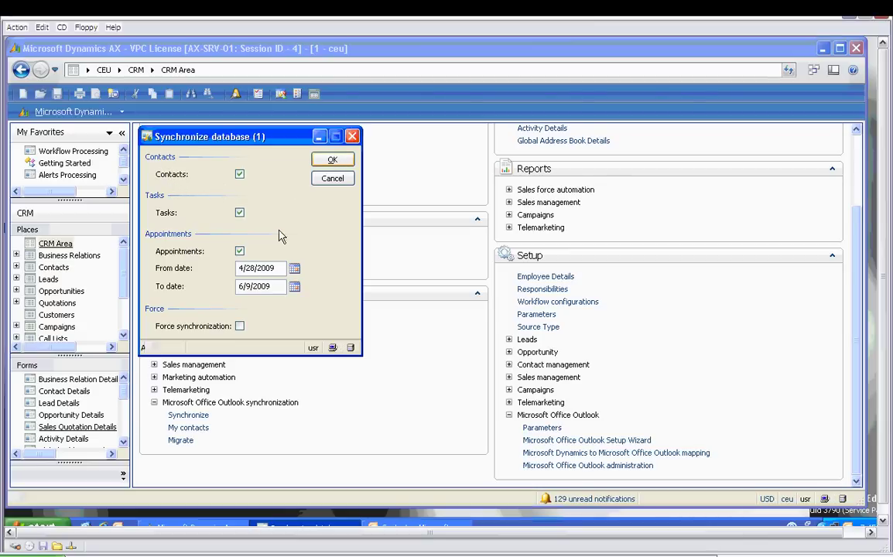
# Step: Run the synchronization and dismiss the Infolog reporting one contact synchronized
pyautogui.click(333, 160)
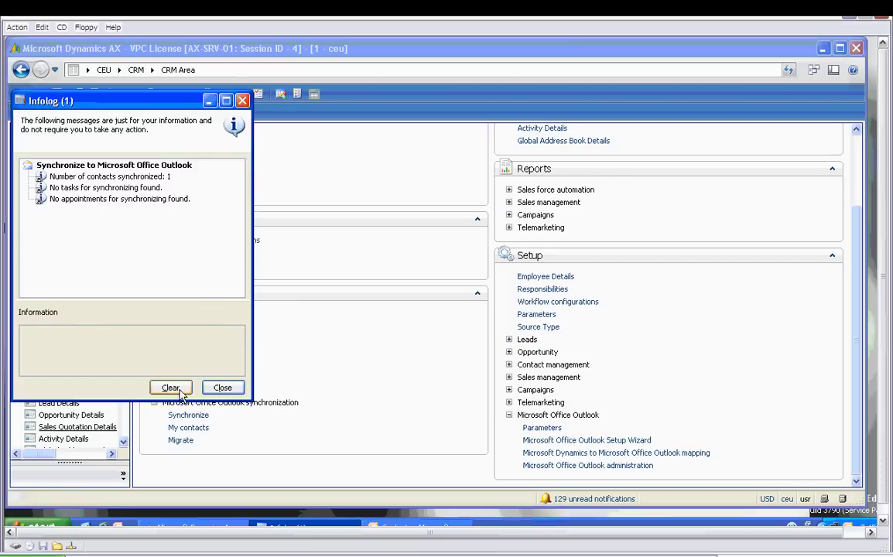
pyautogui.click(223, 388)
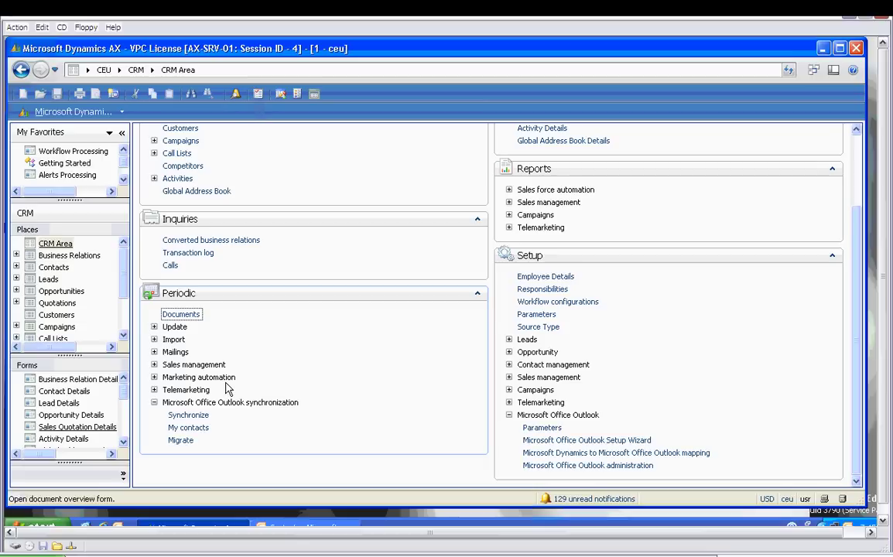
pyautogui.click(347, 528)
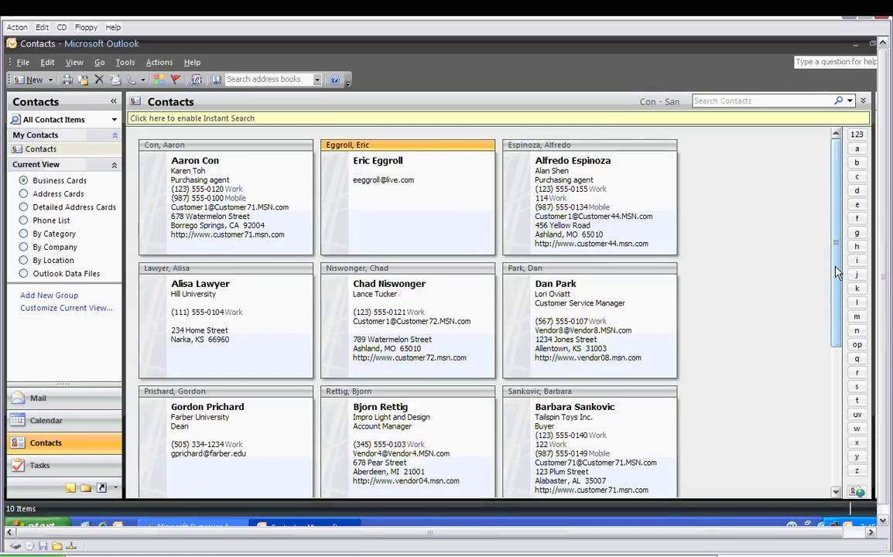
pyautogui.moveTo(837, 271); pyautogui.dragTo(834, 341)
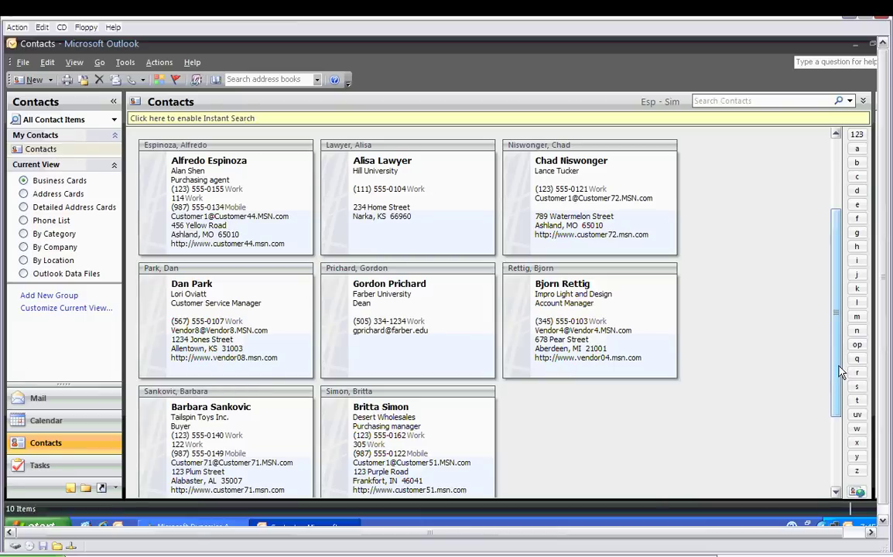
pyautogui.moveTo(840, 372); pyautogui.dragTo(835, 294)
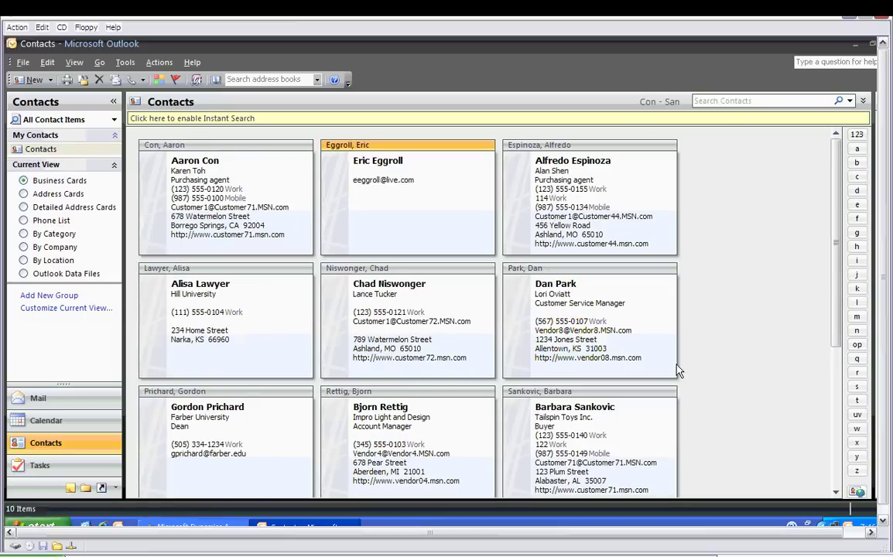
pyautogui.click(662, 300)
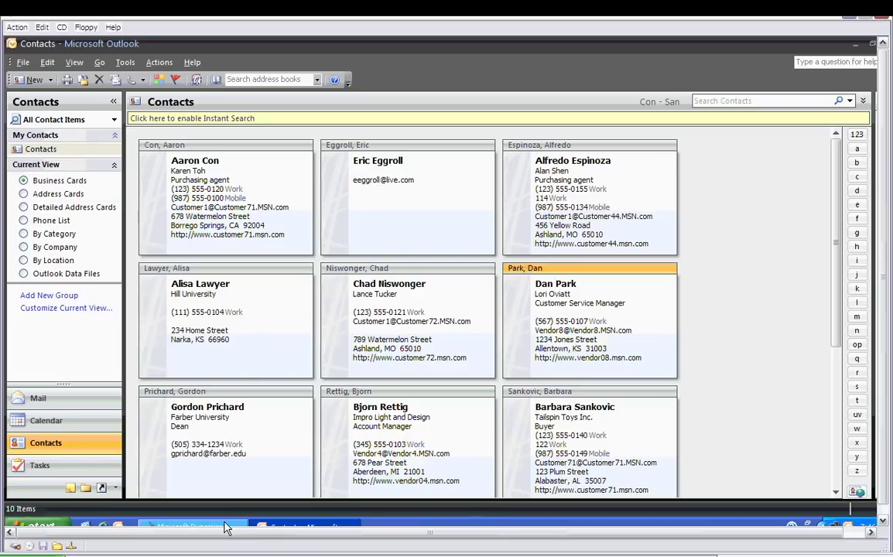
pyautogui.click(418, 149)
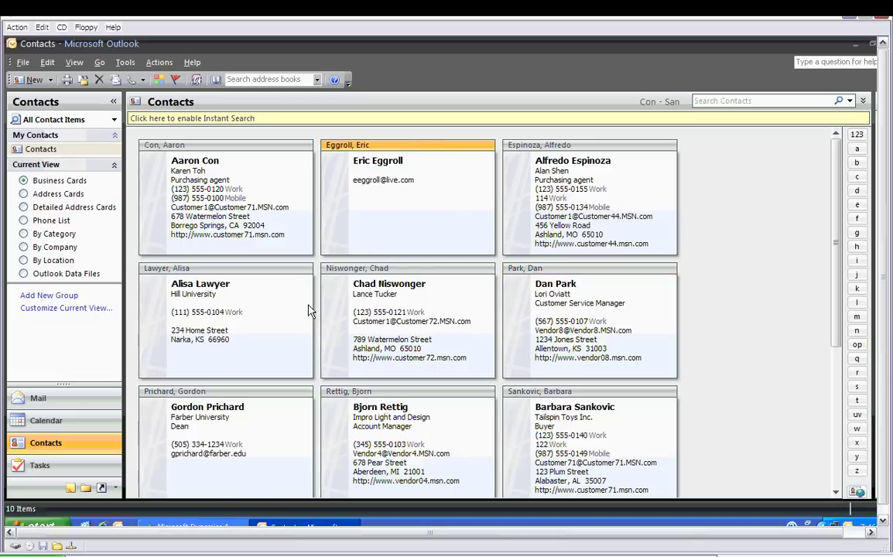
pyautogui.click(187, 527)
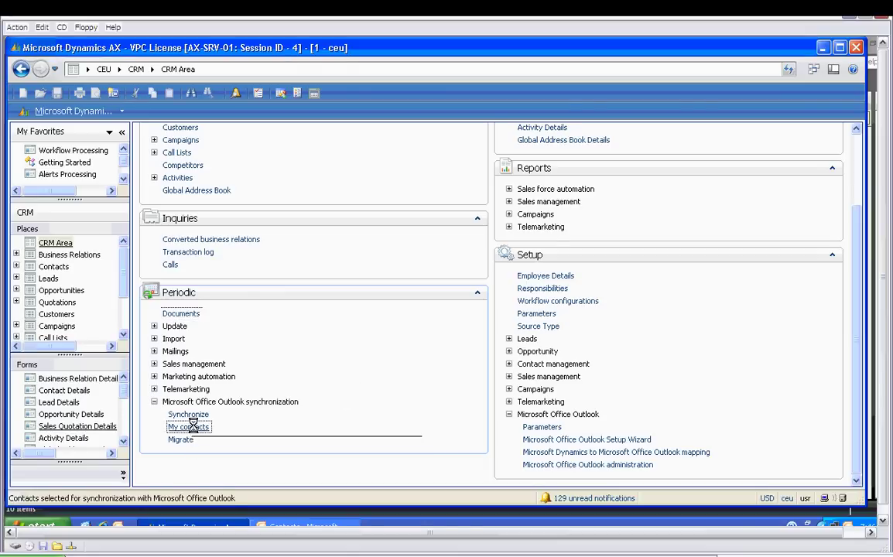
# Step: Show My contacts with its nine synchronized contacts and expand the Add contacts menu
pyautogui.click(191, 428)
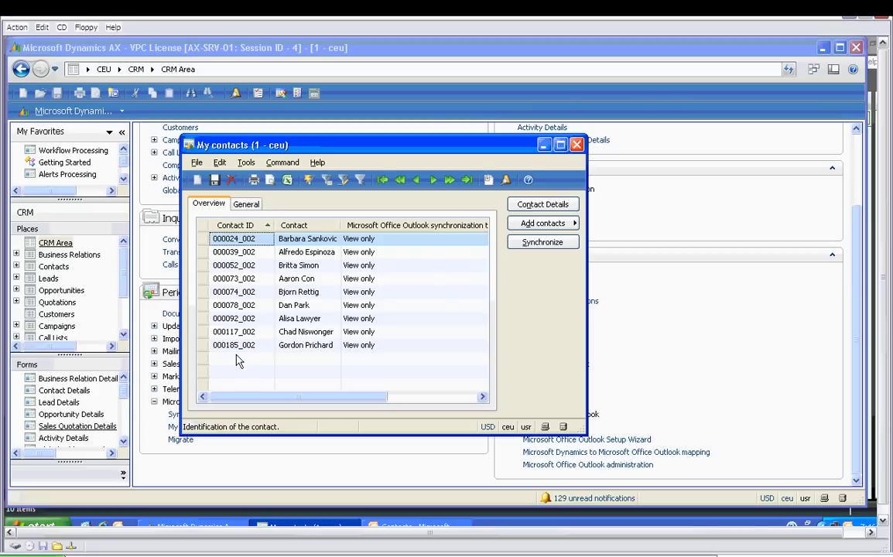
pyautogui.click(550, 223)
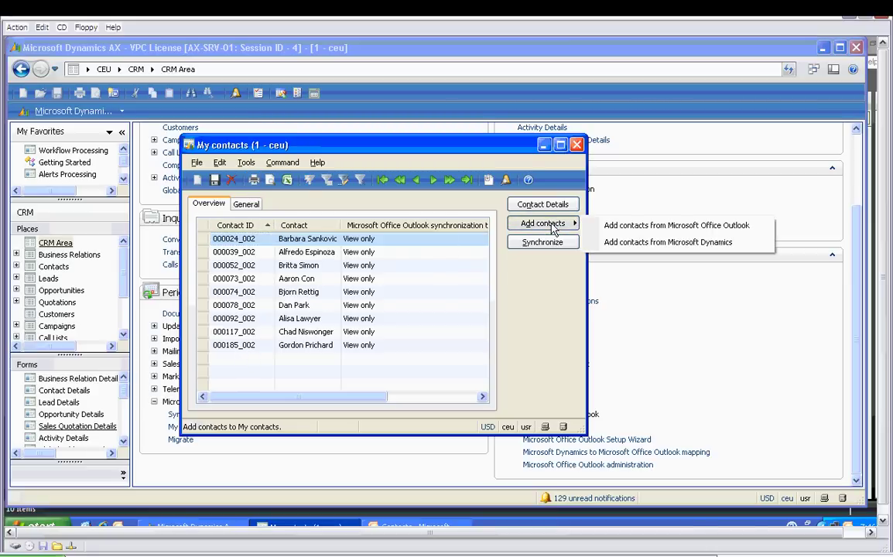
# Step: Add the Outlook contact to My contacts, linked to address book ID 253 (New markets)
pyautogui.click(643, 232)
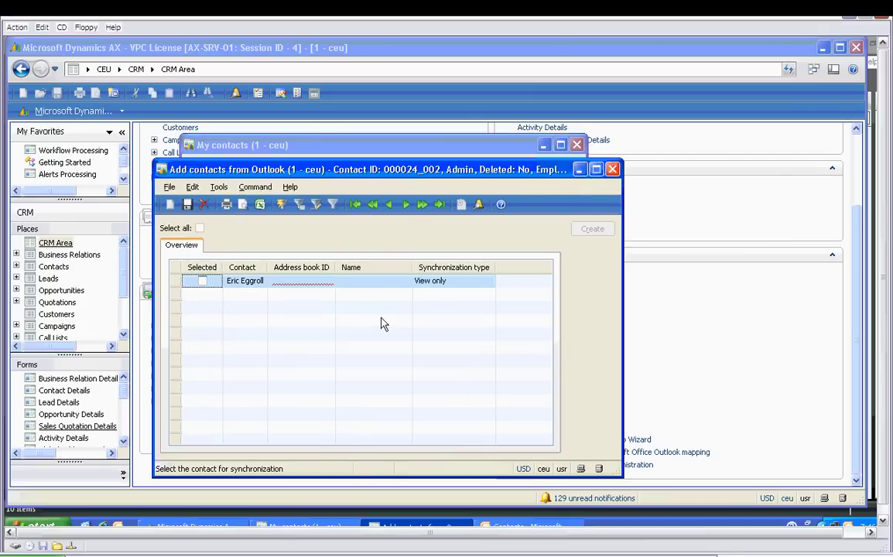
pyautogui.click(328, 283)
pyautogui.click(328, 280)
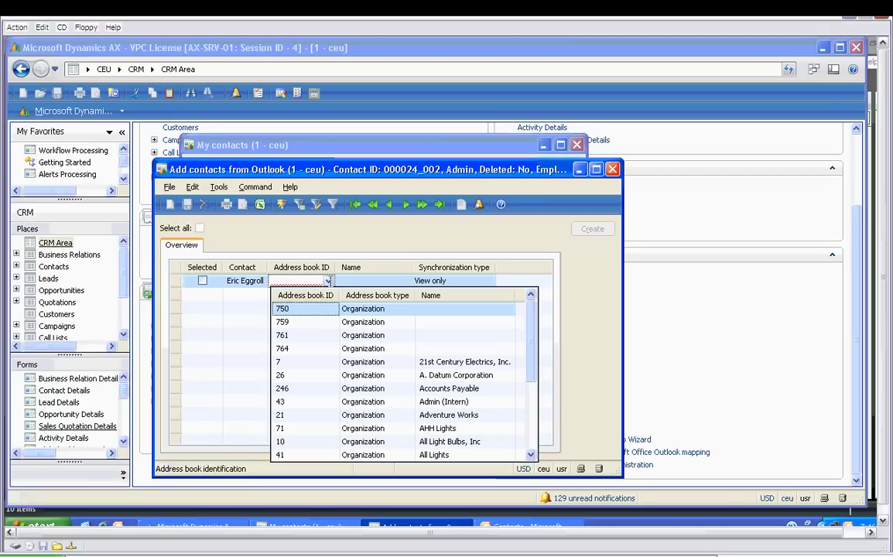
pyautogui.click(303, 389)
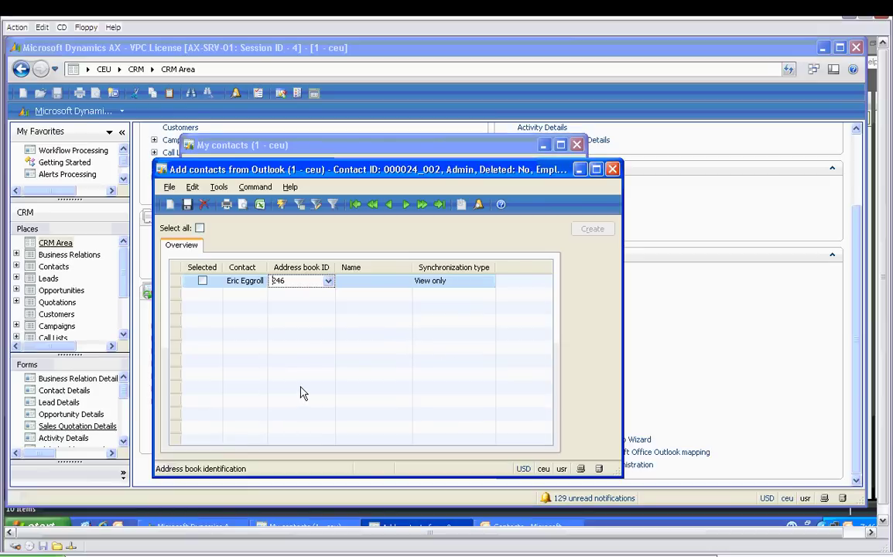
pyautogui.click(328, 281)
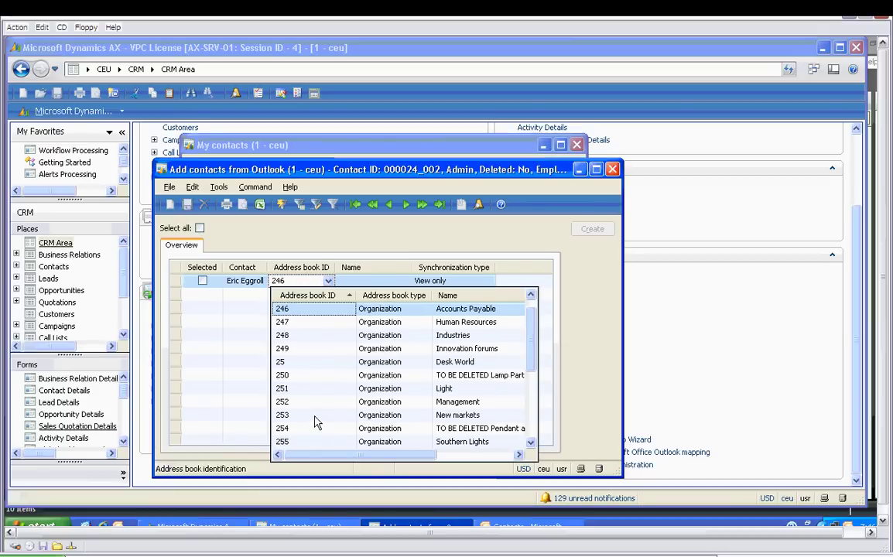
pyautogui.click(286, 374)
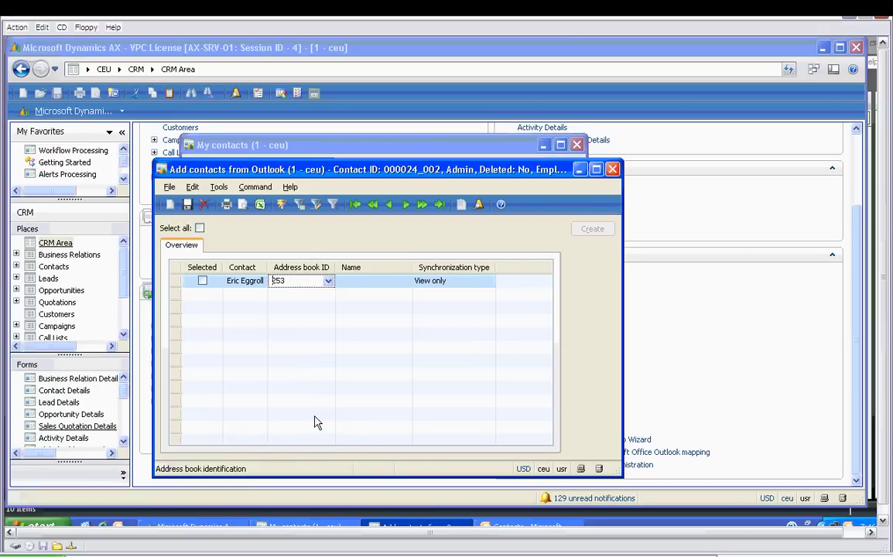
pyautogui.click(200, 229)
pyautogui.click(593, 229)
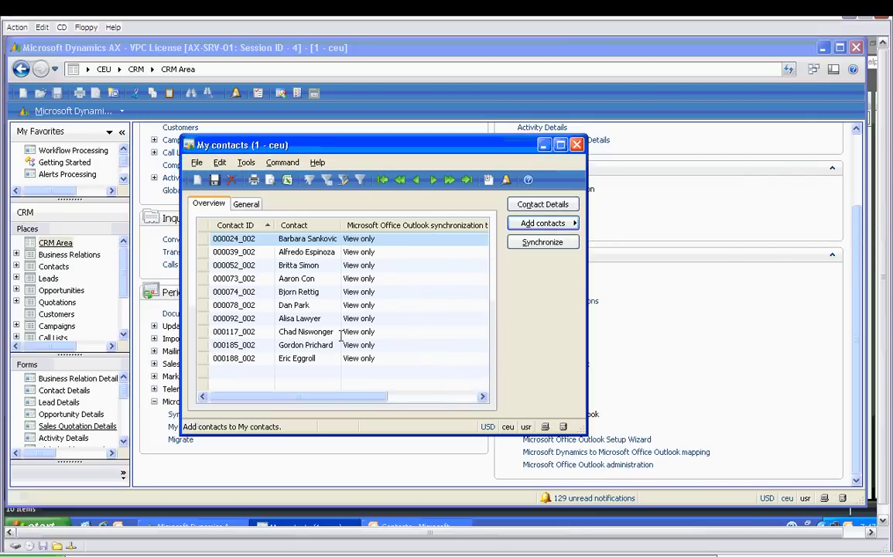
# Step: Select the newly added contact row, then close My contacts to return to the CRM Area page
pyautogui.click(306, 358)
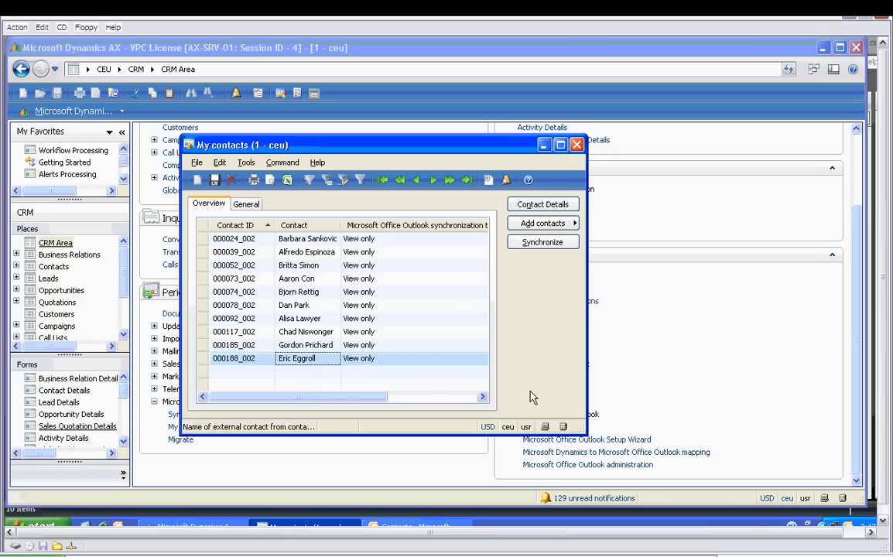
pyautogui.click(576, 145)
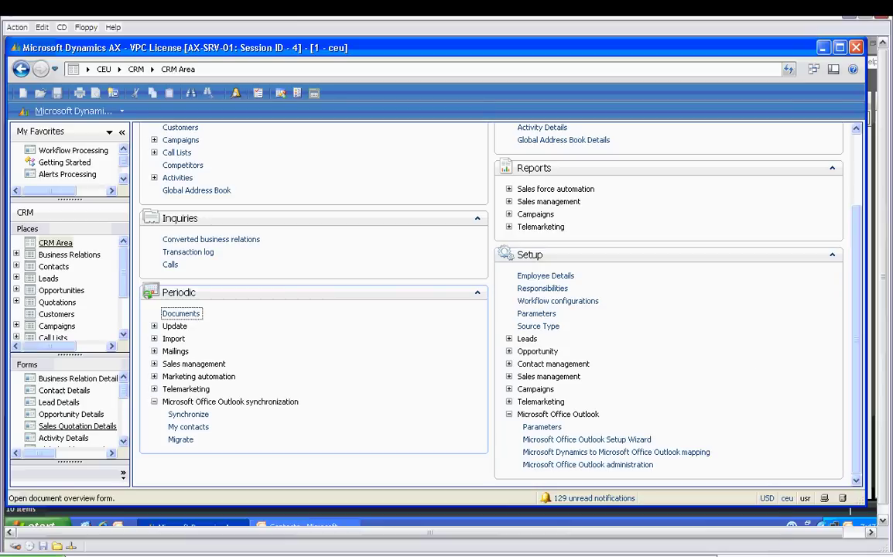
pyautogui.click(724, 379)
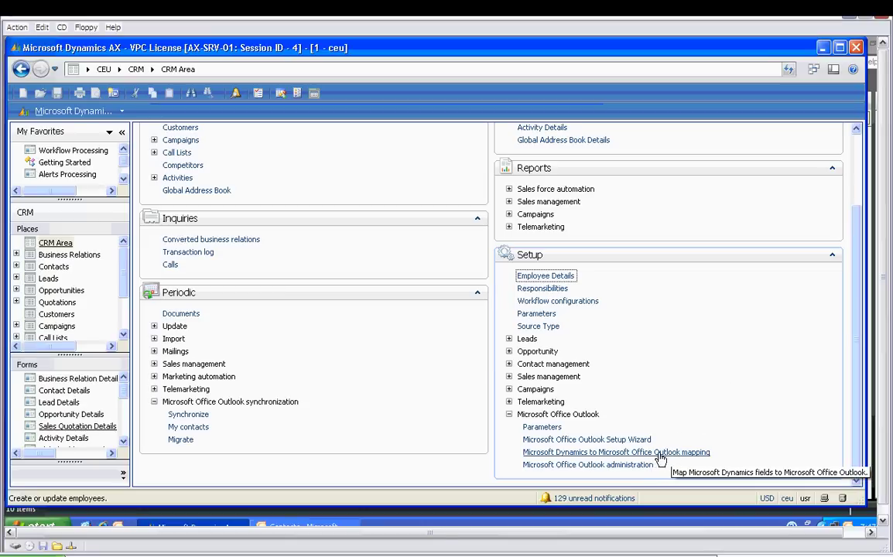
# Step: Open the Dynamics-to-Outlook field mapping, enlarge it, and leave Anniversary on Full synchronization
pyautogui.click(563, 454)
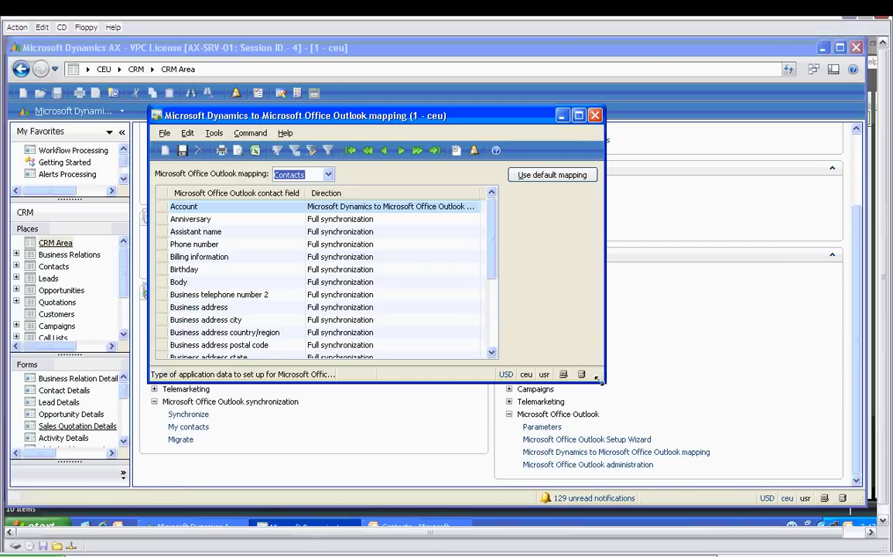
pyautogui.moveTo(605, 382); pyautogui.dragTo(681, 483)
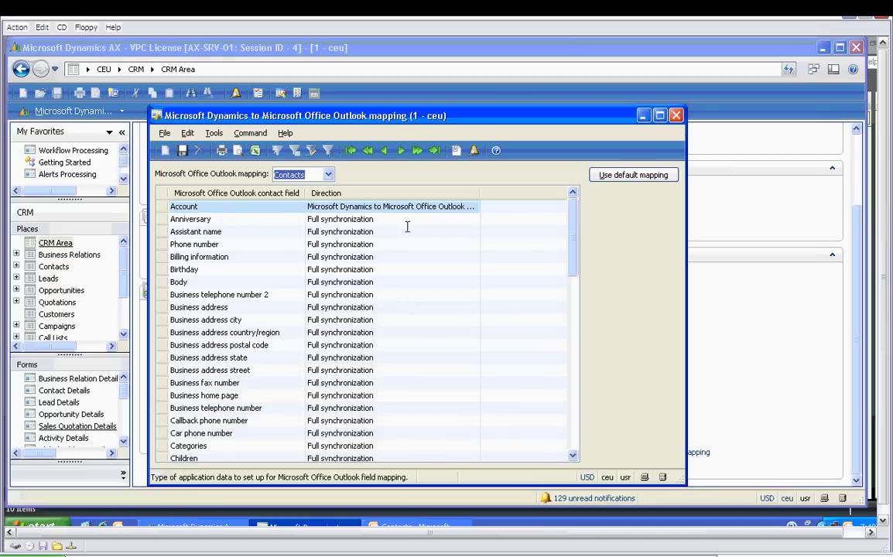
pyautogui.click(229, 221)
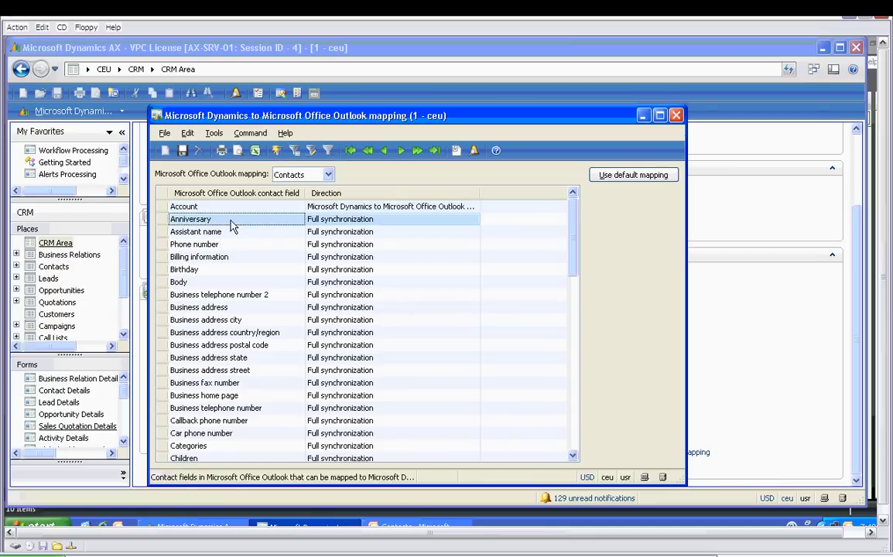
pyautogui.click(472, 221)
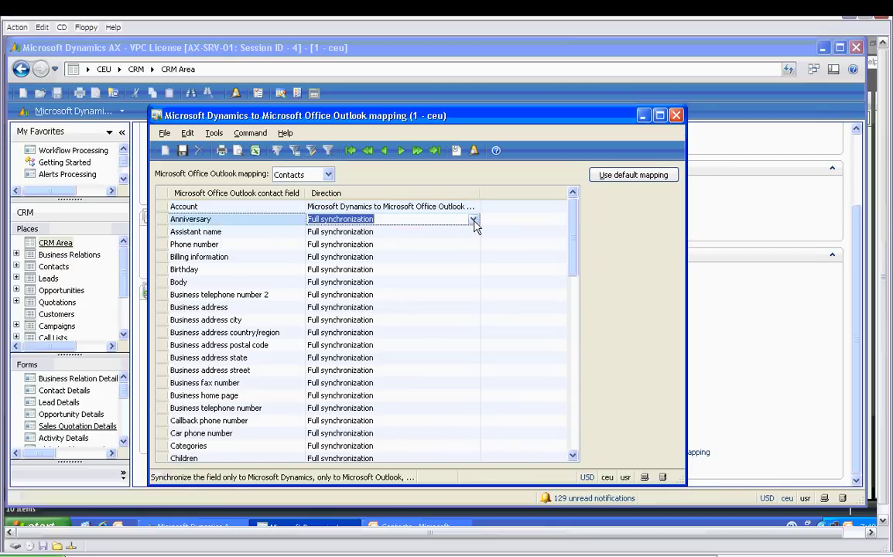
pyautogui.click(473, 220)
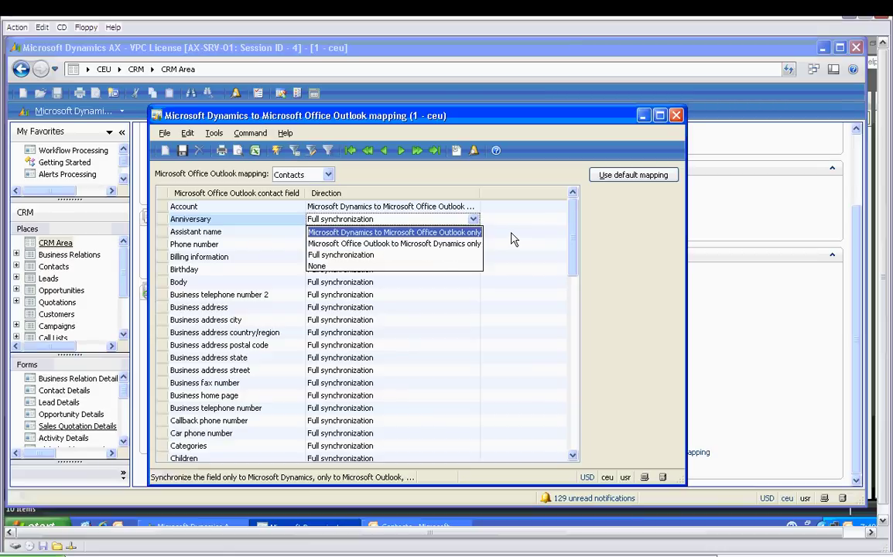
pyautogui.click(568, 236)
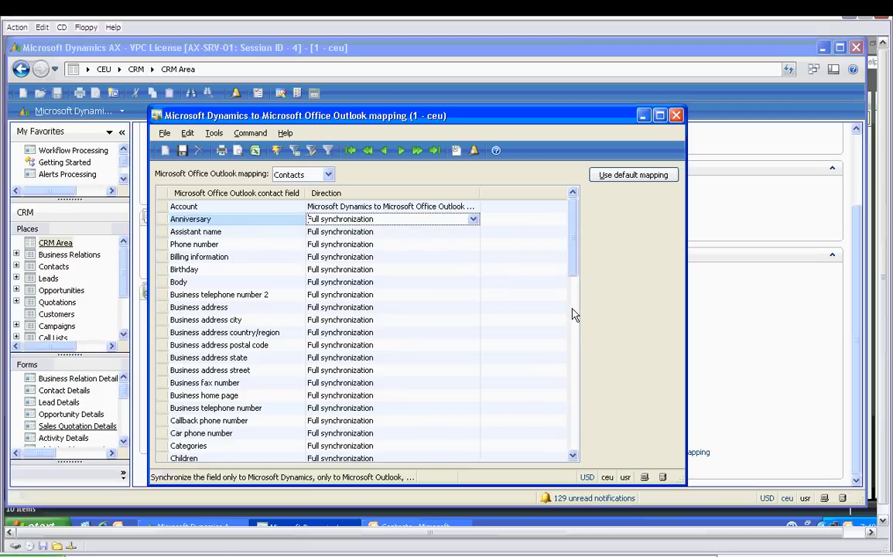
# Step: Review the mappable item types while keeping the Contacts mapping shown
pyautogui.moveTo(573, 314); pyautogui.dragTo(550, 213)
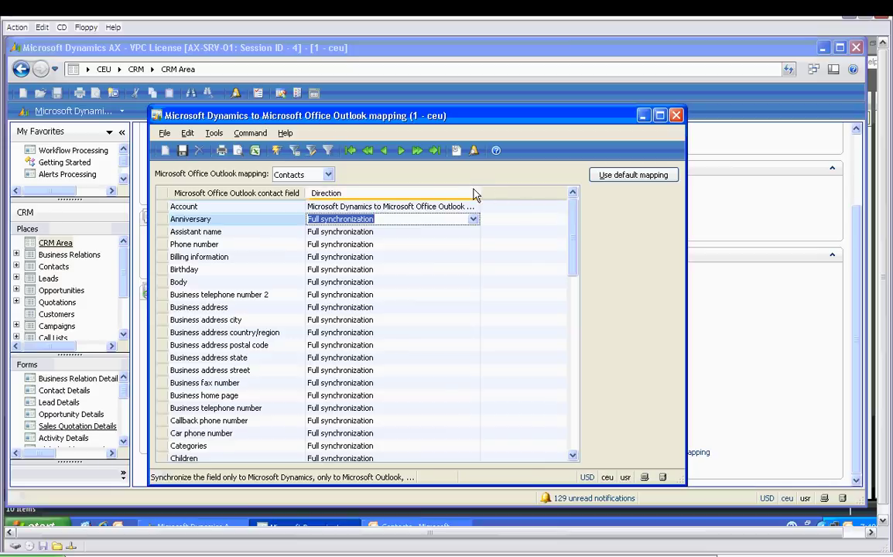
pyautogui.click(328, 174)
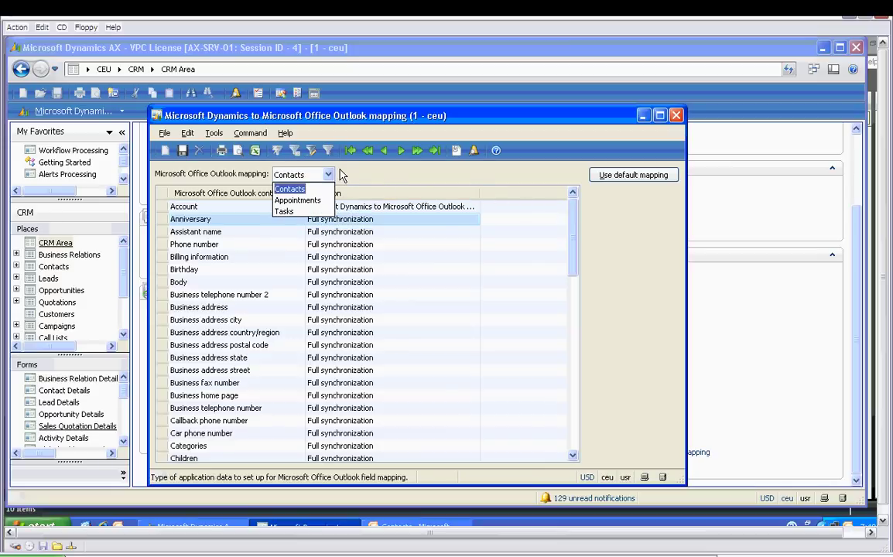
pyautogui.click(293, 189)
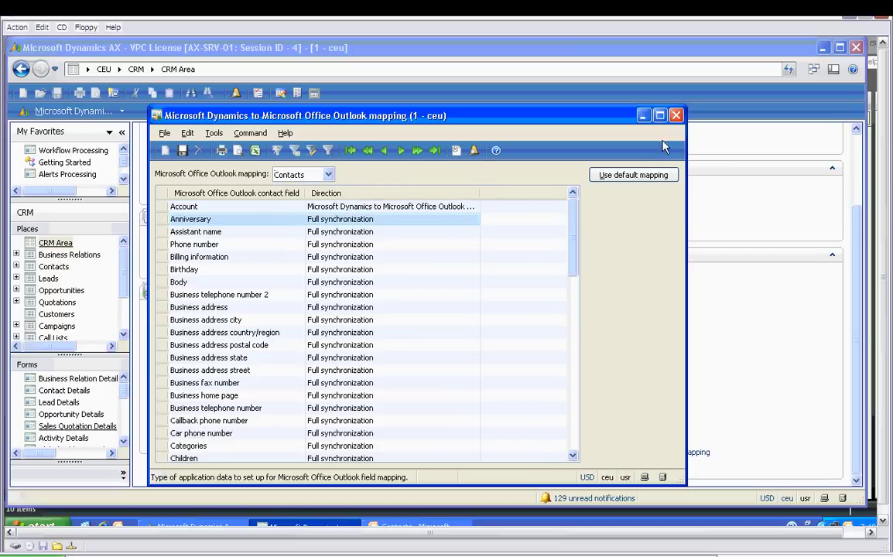
# Step: Close the Outlook mapping form and scroll back to the top of the CRM Area page
pyautogui.click(676, 115)
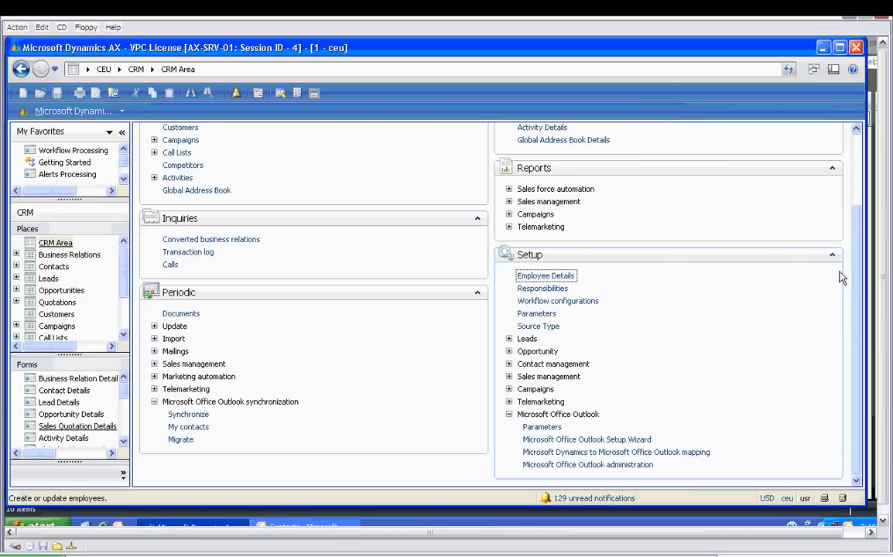
pyautogui.scroll(3, 837, 232)
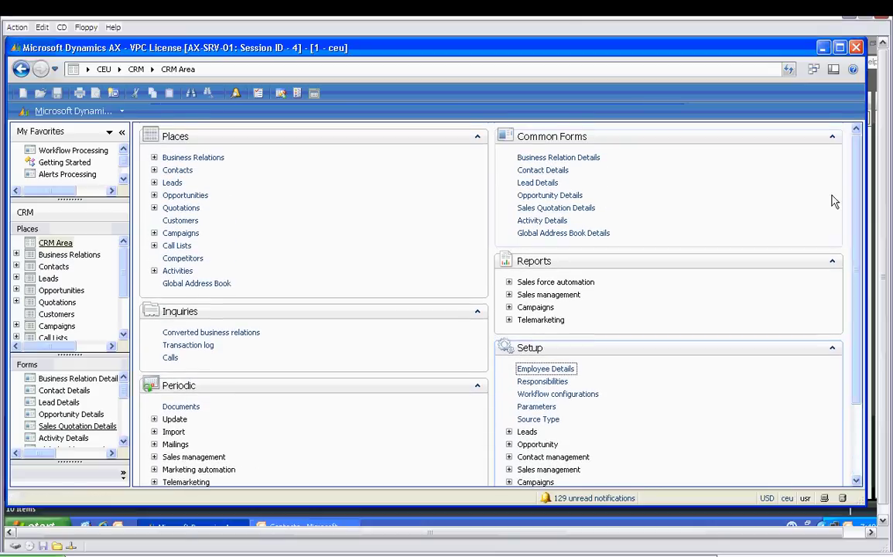